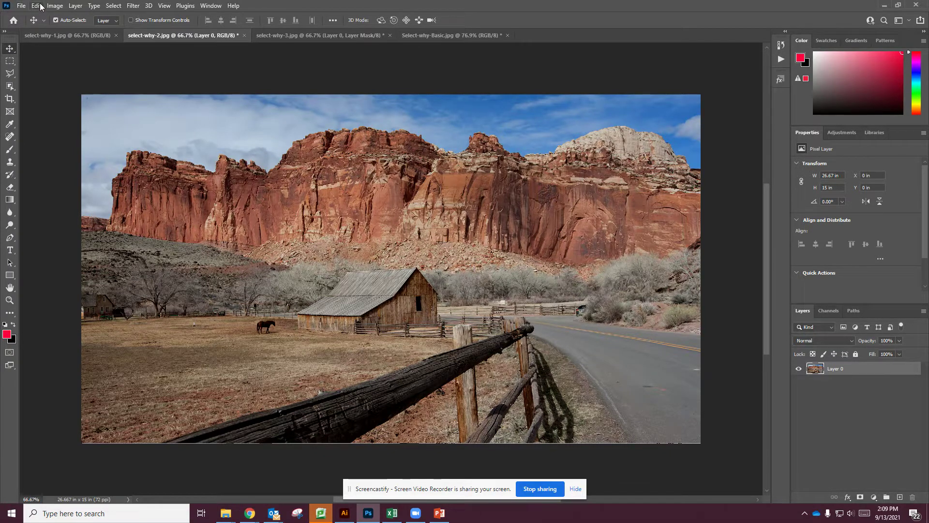
# - Select the sky above the red cliffs with Select > Sky, toggling the selection off and on to compare
pyautogui.click(110, 6)
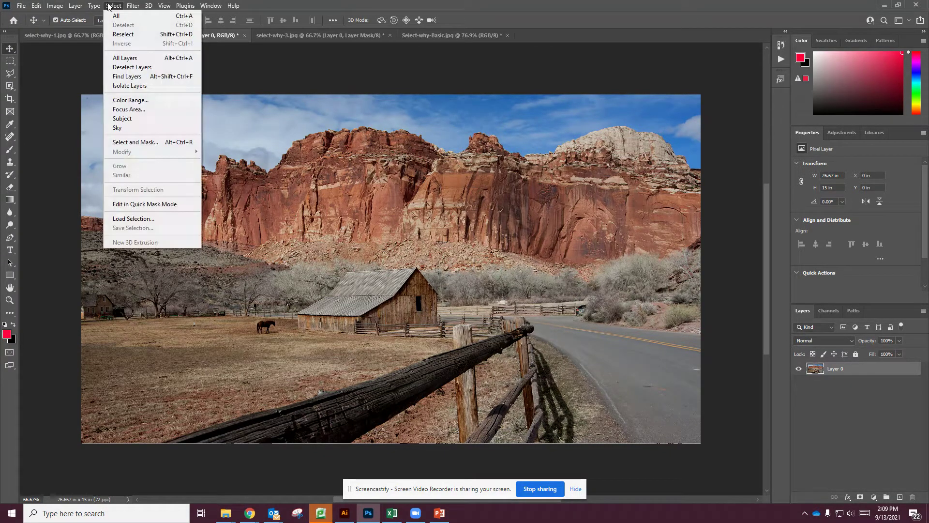
pyautogui.click(152, 129)
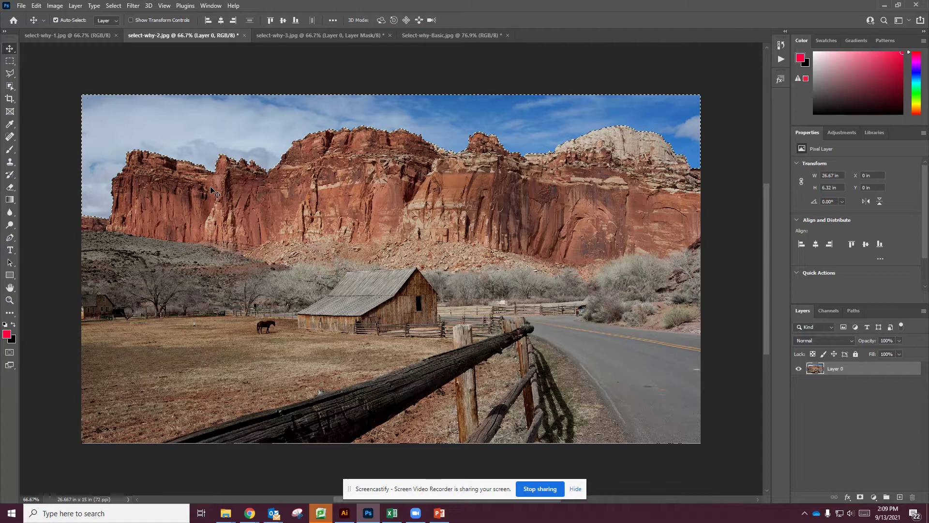
pyautogui.hotkey('ctrl', 'd')
pyautogui.hotkey('ctrl', 'shift', 'd')
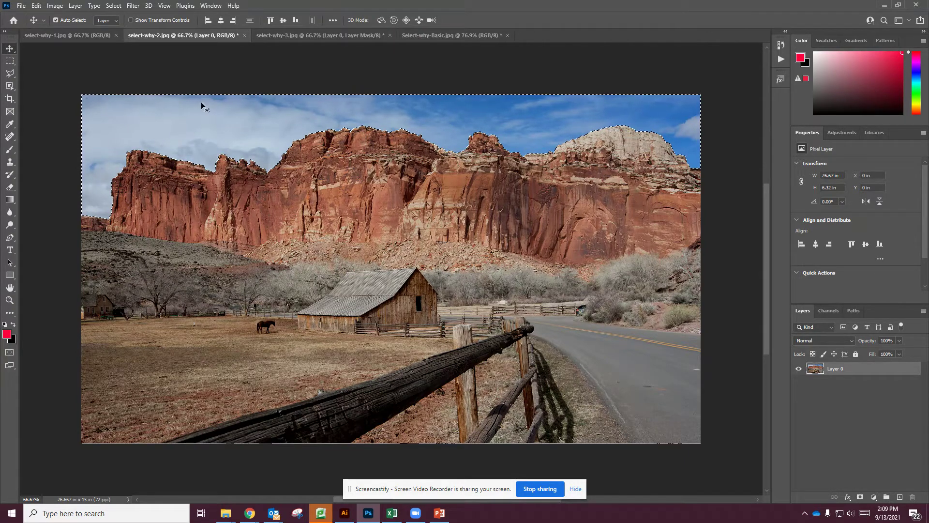
# - Start Sky Replacement and choose a dramatic pink sunset preset from Spectacular
pyautogui.click(37, 6)
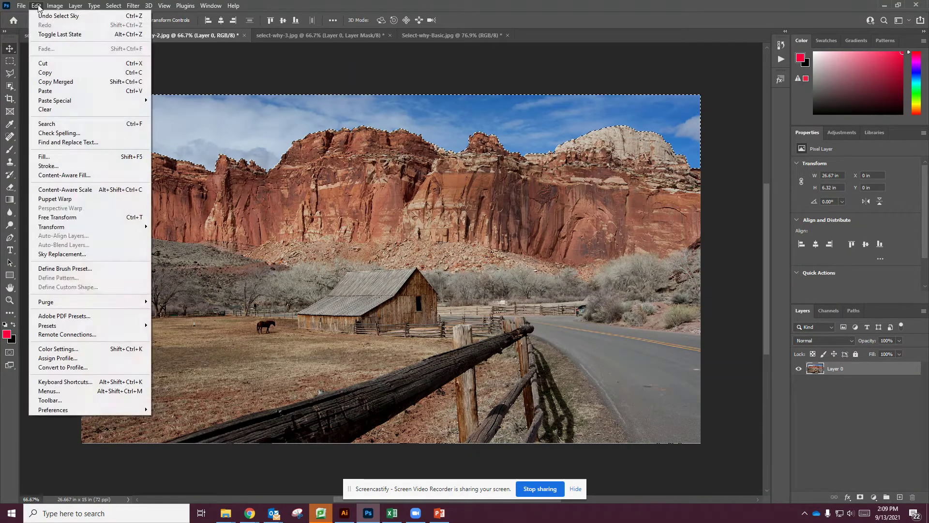
pyautogui.click(74, 256)
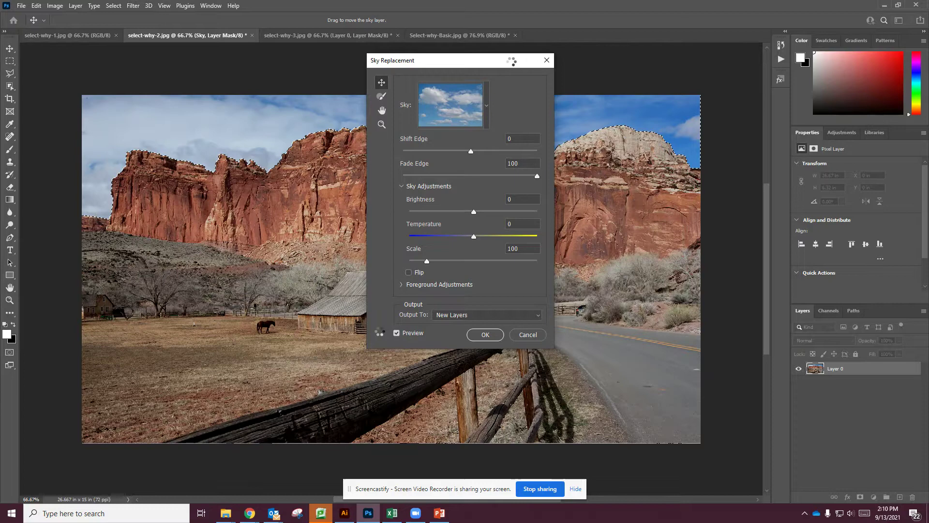
pyautogui.moveTo(508, 60); pyautogui.dragTo(529, 60)
pyautogui.click(507, 112)
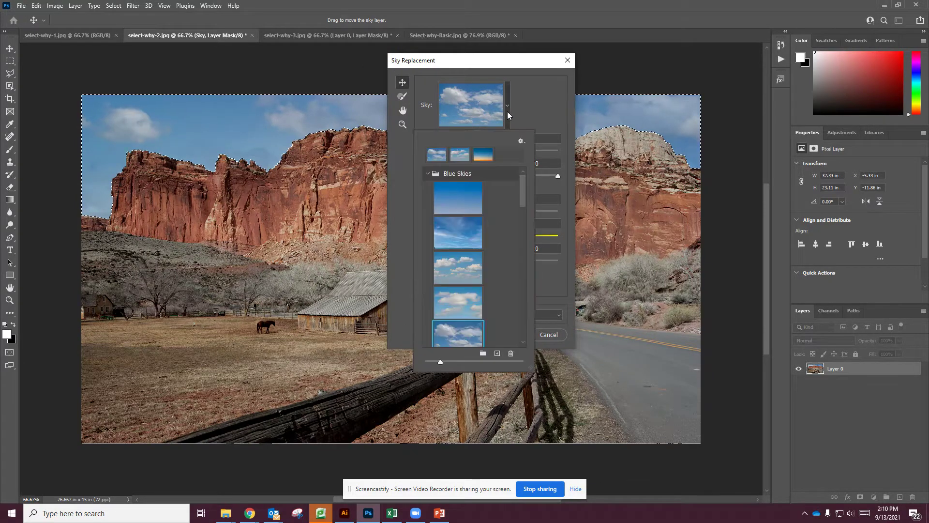
pyautogui.click(482, 155)
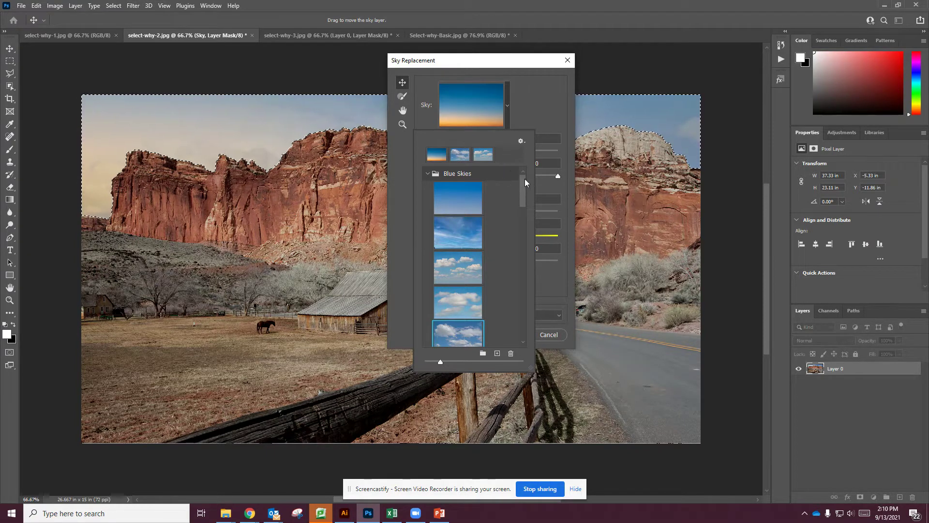
pyautogui.moveTo(524, 178); pyautogui.dragTo(510, 241)
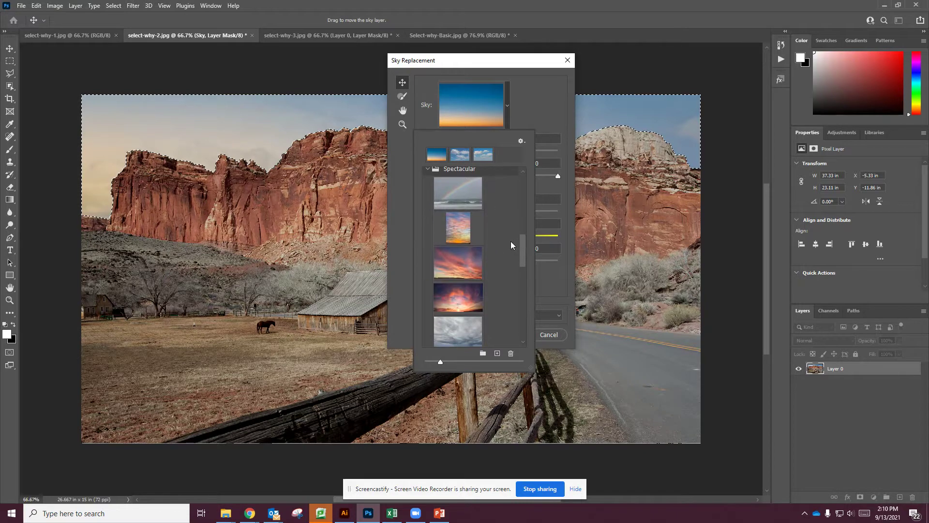
pyautogui.click(466, 263)
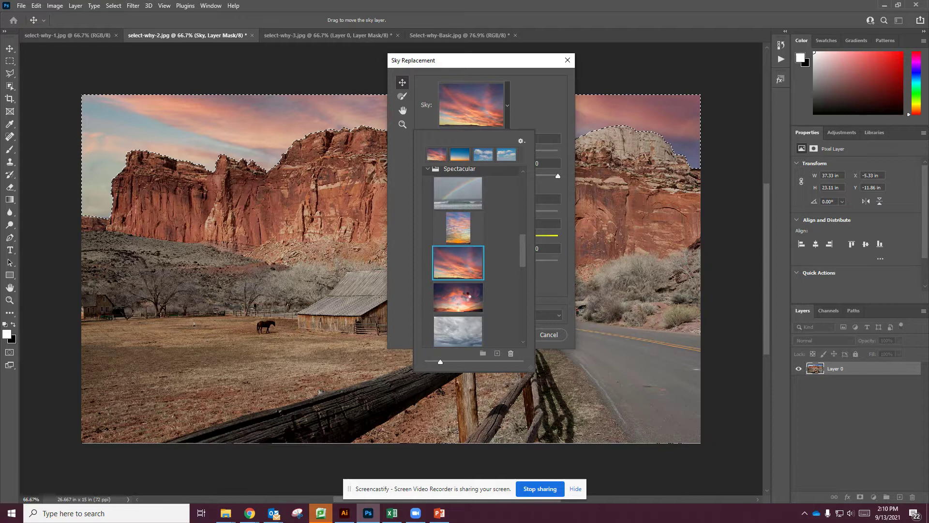
pyautogui.click(466, 297)
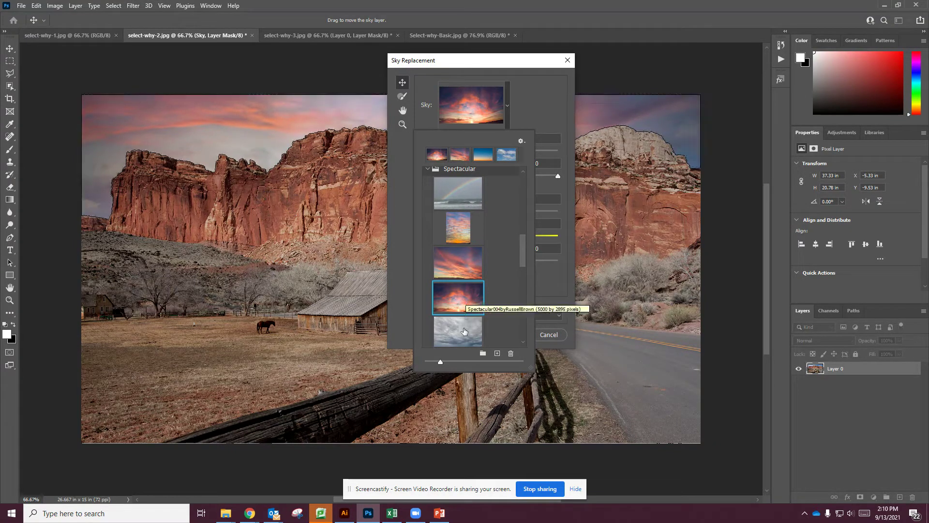
# - Set Shift Edge to -6 and Temperature to -32, then apply the sky as new layers
pyautogui.click(503, 64)
pyautogui.moveTo(503, 64); pyautogui.dragTo(630, 48)
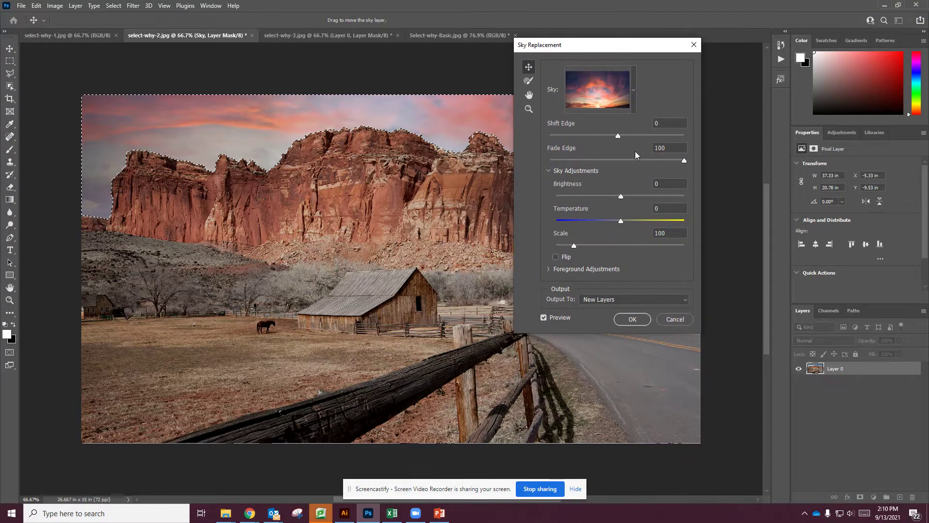
pyautogui.moveTo(618, 135); pyautogui.dragTo(641, 134)
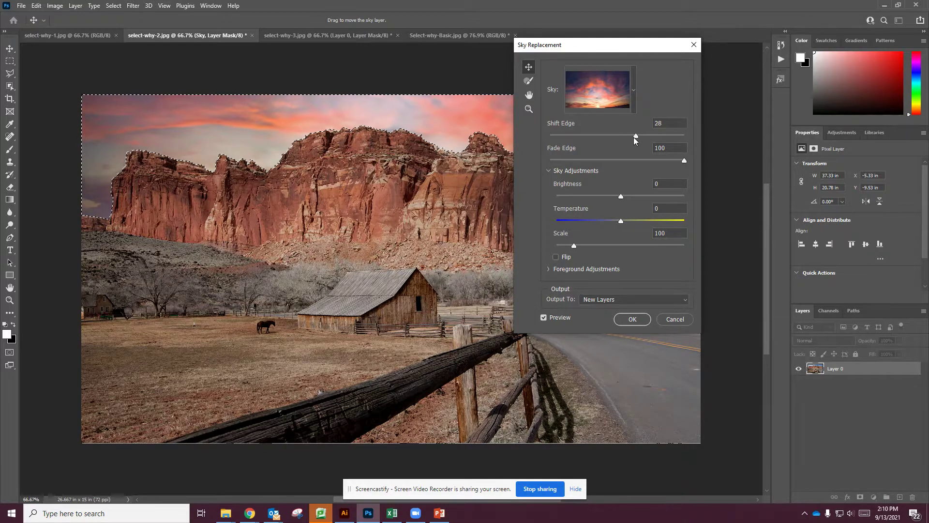
pyautogui.moveTo(617, 140); pyautogui.dragTo(613, 140)
pyautogui.moveTo(621, 220); pyautogui.dragTo(599, 224)
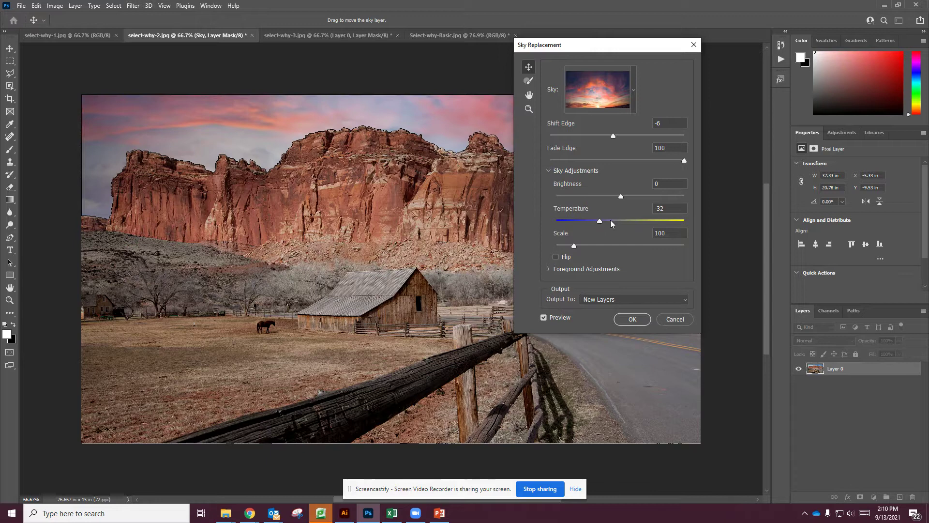
pyautogui.click(640, 319)
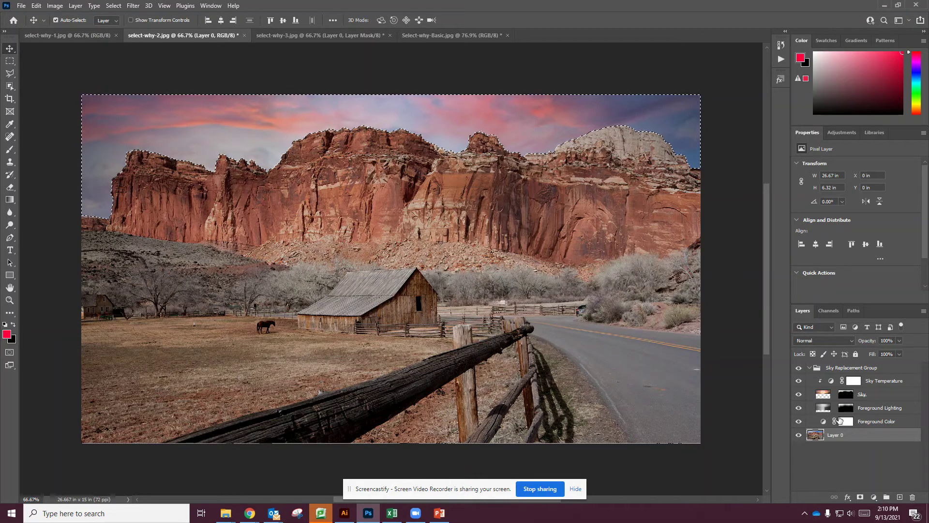
# - Check the Sky Replacement Group layers, then invert the sky selection and deselect everything
pyautogui.click(810, 369)
pyautogui.click(810, 369)
pyautogui.click(56, 20)
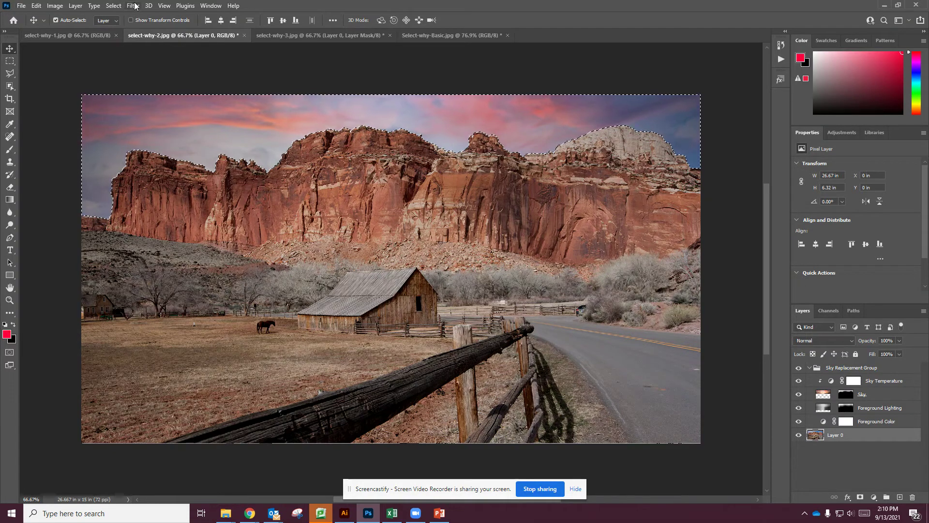
pyautogui.press('ctrl')
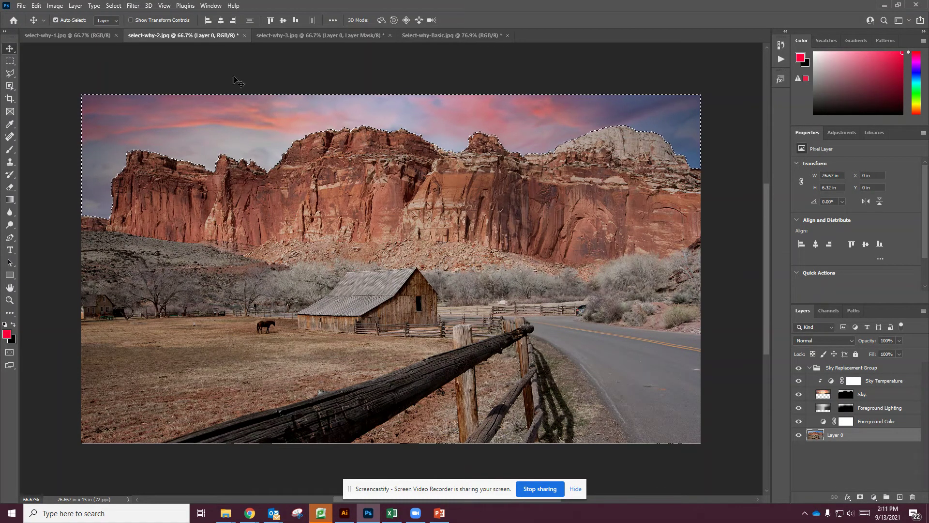
pyautogui.click(114, 6)
pyautogui.click(135, 43)
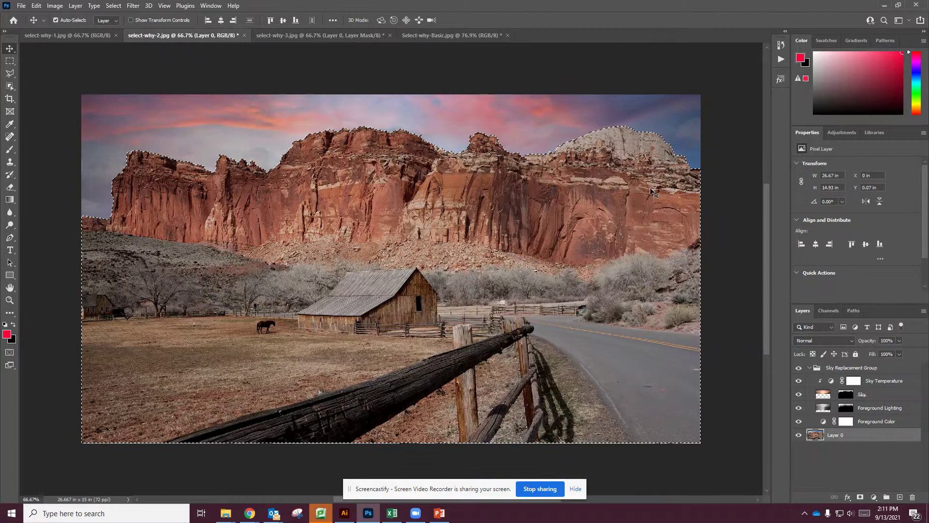
pyautogui.hotkey('ctrl', 'd')
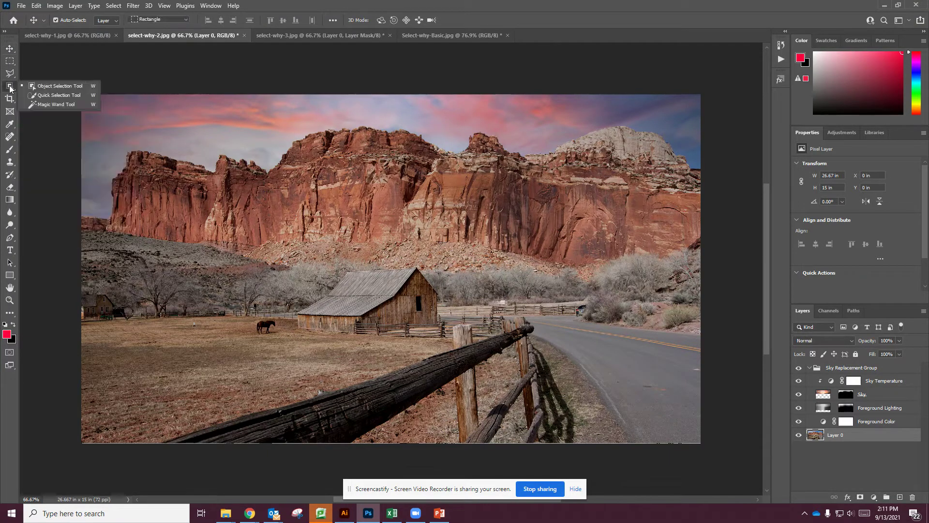
# - With the Quick Selection tool at size 175, brush a selection across the foreground
pyautogui.click(10, 87)
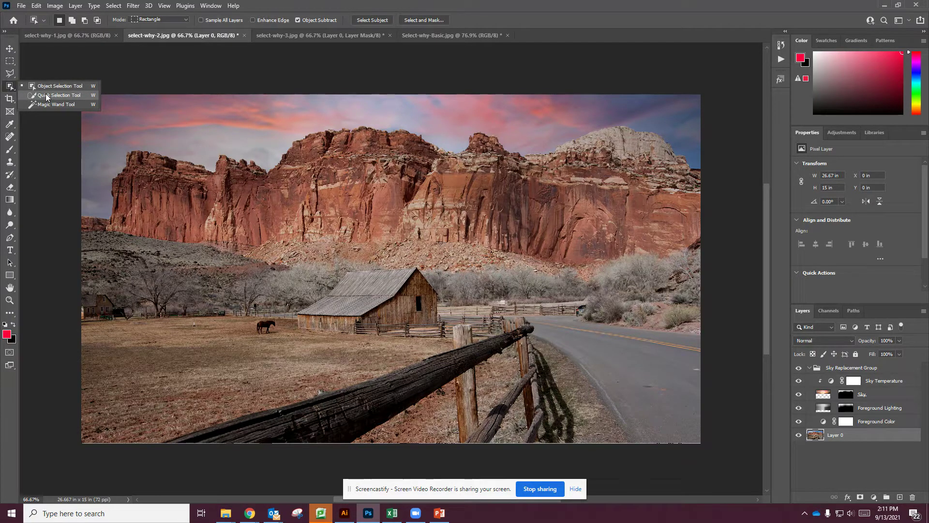
pyautogui.click(47, 96)
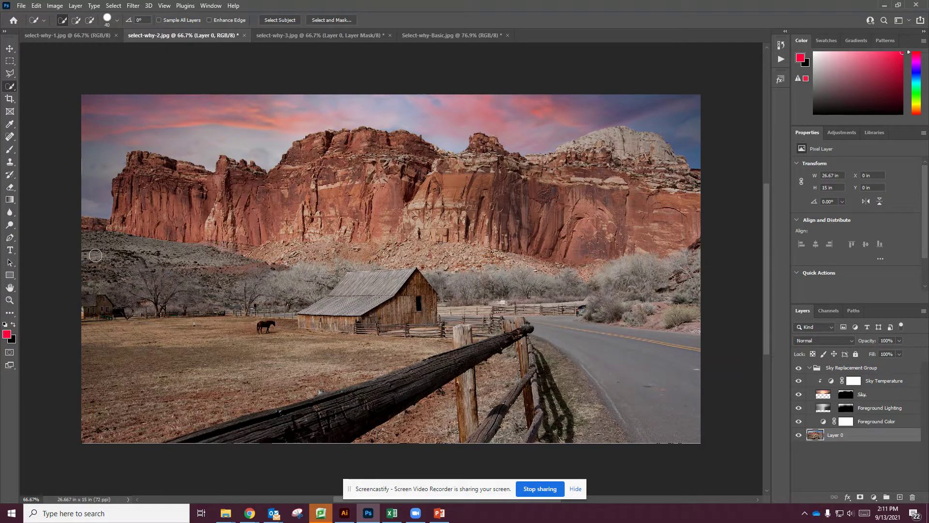
pyautogui.press(']')
pyautogui.press(']')
pyautogui.press(']')
pyautogui.press(']')
pyautogui.press(']')
pyautogui.press(']')
pyautogui.press(']')
pyautogui.moveTo(121, 244)
pyautogui.mouseDown()
pyautogui.moveTo(91, 257)
pyautogui.moveTo(92, 244)
pyautogui.moveTo(115, 252)
pyautogui.moveTo(182, 213)
pyautogui.moveTo(247, 224)
pyautogui.moveTo(349, 177)
pyautogui.moveTo(387, 172)
pyautogui.moveTo(431, 205)
pyautogui.moveTo(477, 204)
pyautogui.moveTo(482, 177)
pyautogui.moveTo(528, 184)
pyautogui.moveTo(715, 145)
pyautogui.moveTo(672, 301)
pyautogui.moveTo(302, 318)
pyautogui.moveTo(40, 386)
pyautogui.moveTo(493, 410)
pyautogui.moveTo(701, 400)
pyautogui.mouseUp()
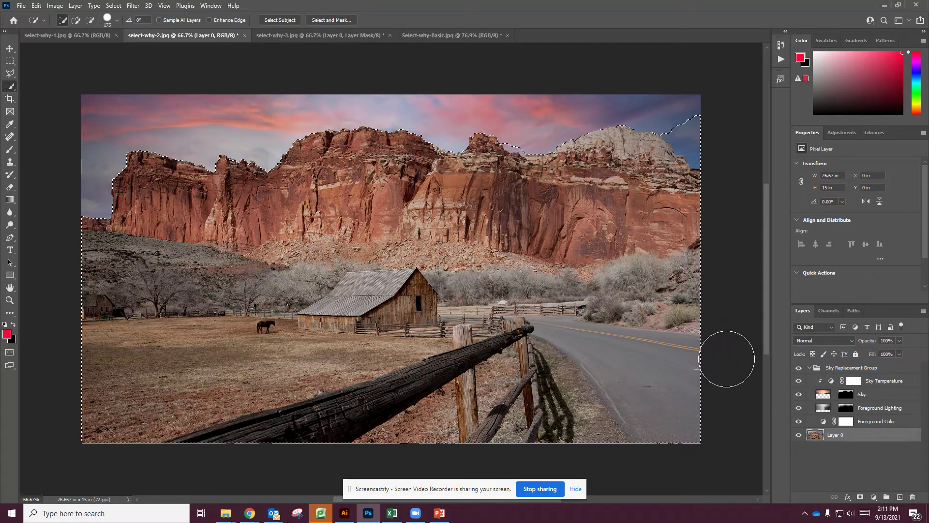
pyautogui.moveTo(687, 61); pyautogui.dragTo(686, 128)
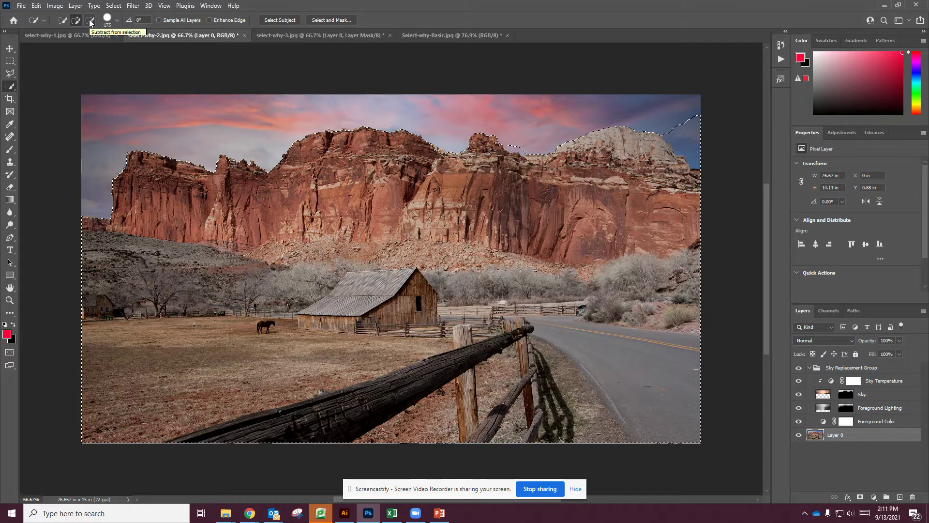
# - Subtract the left cliff's sky from the selection, shrinking the brush to 100 then 40
pyautogui.keyDown('alt'); pyautogui.click(697, 97); pyautogui.keyUp('alt')
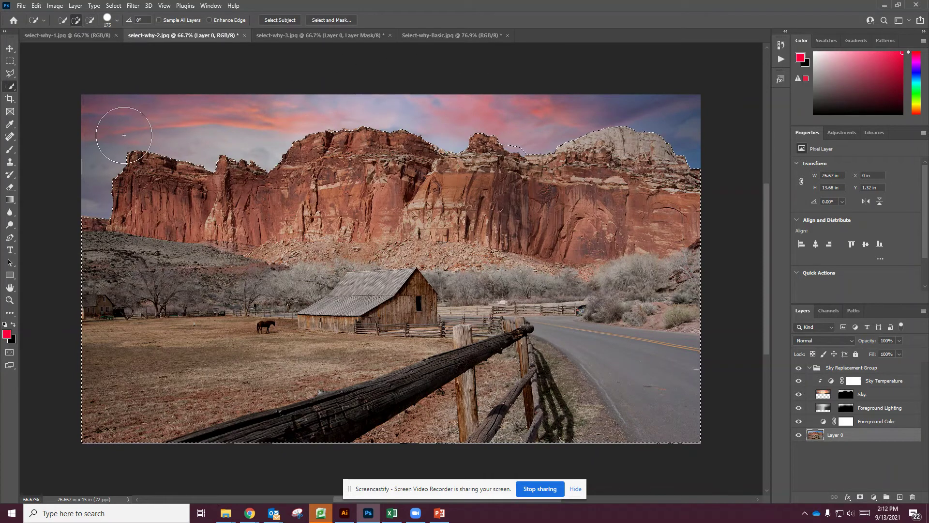
pyautogui.moveTo(145, 161)
pyautogui.mouseDown()
pyautogui.moveTo(169, 217)
pyautogui.moveTo(227, 209)
pyautogui.moveTo(144, 179)
pyautogui.moveTo(181, 249)
pyautogui.moveTo(216, 271)
pyautogui.moveTo(199, 217)
pyautogui.moveTo(177, 200)
pyautogui.mouseUp()
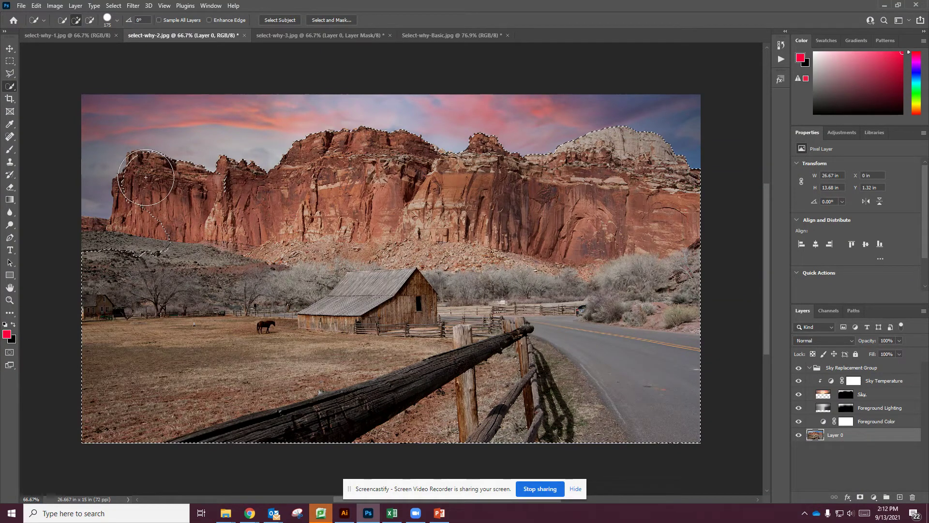
pyautogui.moveTo(139, 175)
pyautogui.mouseDown()
pyautogui.moveTo(139, 222)
pyautogui.moveTo(120, 252)
pyautogui.moveTo(182, 236)
pyautogui.moveTo(222, 198)
pyautogui.mouseUp()
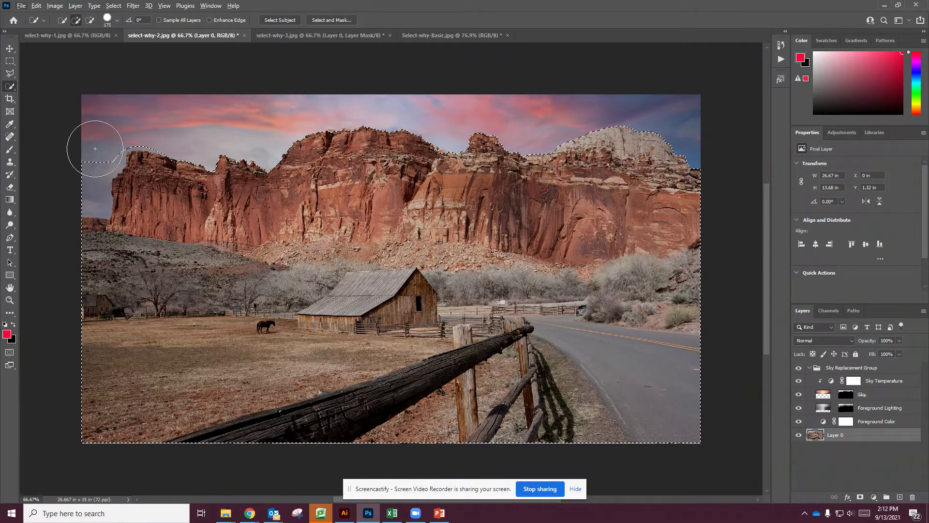
pyautogui.press('[')
pyautogui.press('[')
pyautogui.press('[')
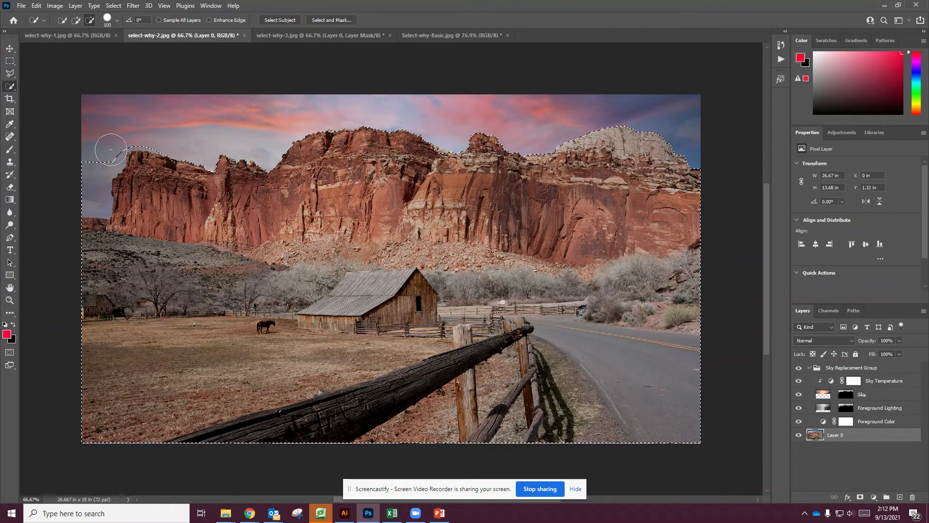
pyautogui.moveTo(100, 155); pyautogui.dragTo(100, 195)
pyautogui.scroll(8, 101, 195)
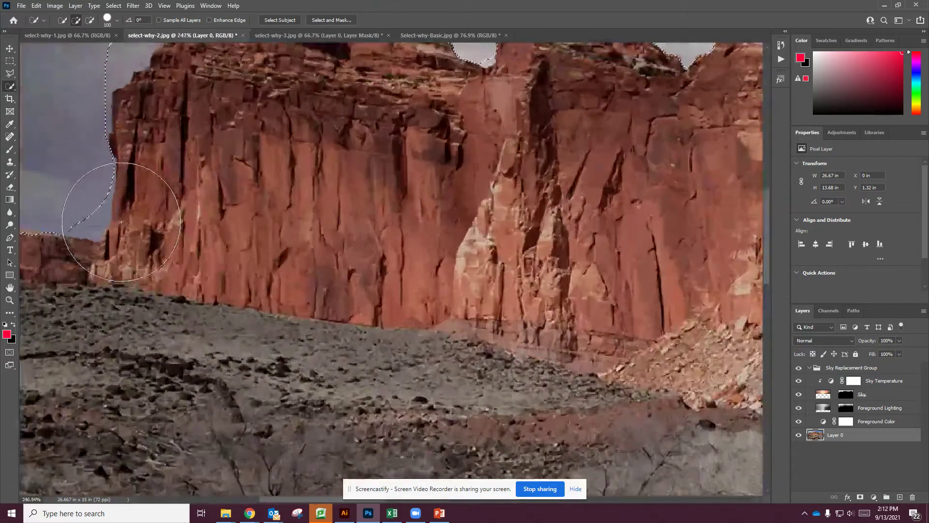
pyautogui.press('[')
pyautogui.press('[')
pyautogui.press('[')
pyautogui.press('[')
pyautogui.press('[')
pyautogui.press('[')
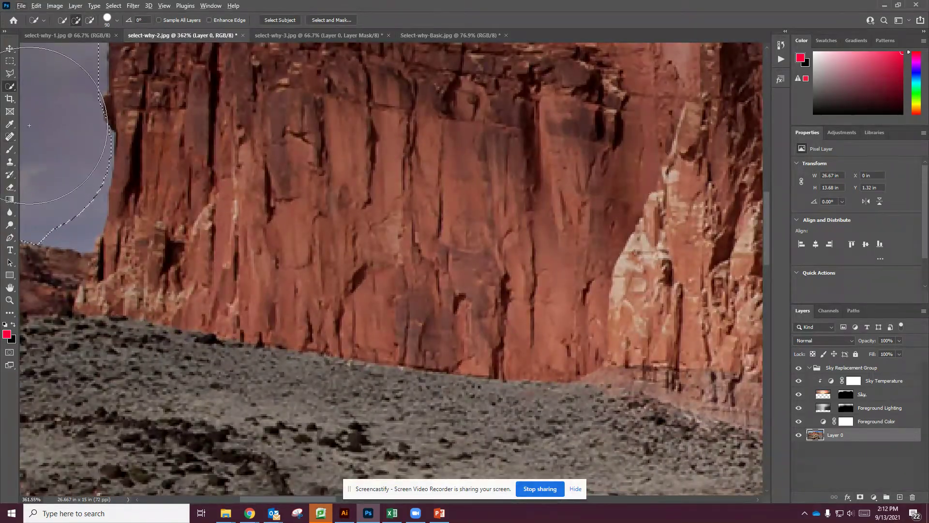
pyautogui.moveTo(58, 201)
pyautogui.mouseDown()
pyautogui.moveTo(70, 201)
pyautogui.moveTo(62, 192)
pyautogui.moveTo(71, 216)
pyautogui.mouseUp()
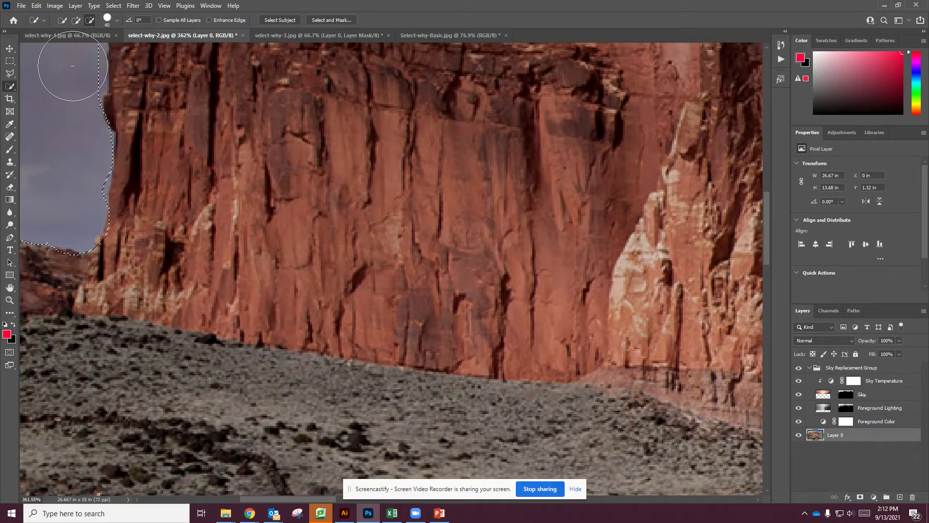
# - Alt-subtract along the cliff tops so the selection edge sits just below the sky
pyautogui.scroll(3, 65, 100)
pyautogui.scroll(-10, 65, 100)
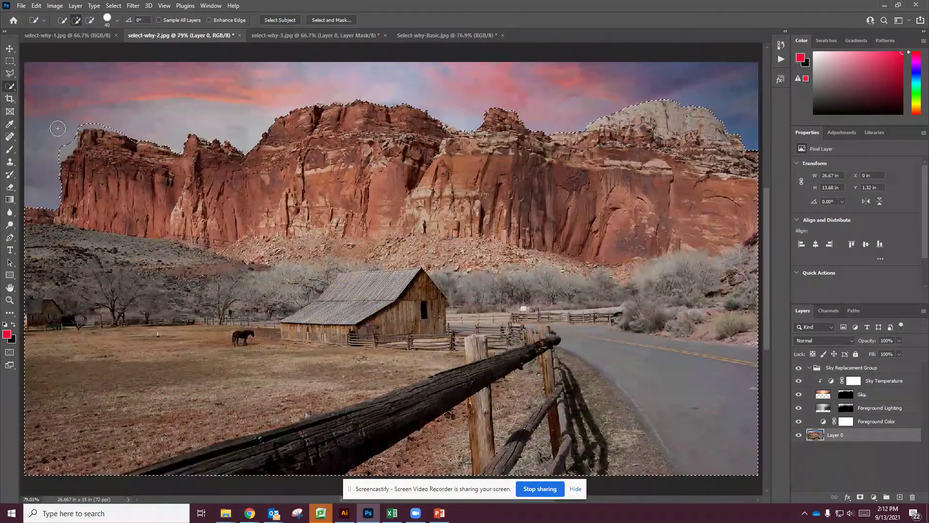
pyautogui.press('alt')
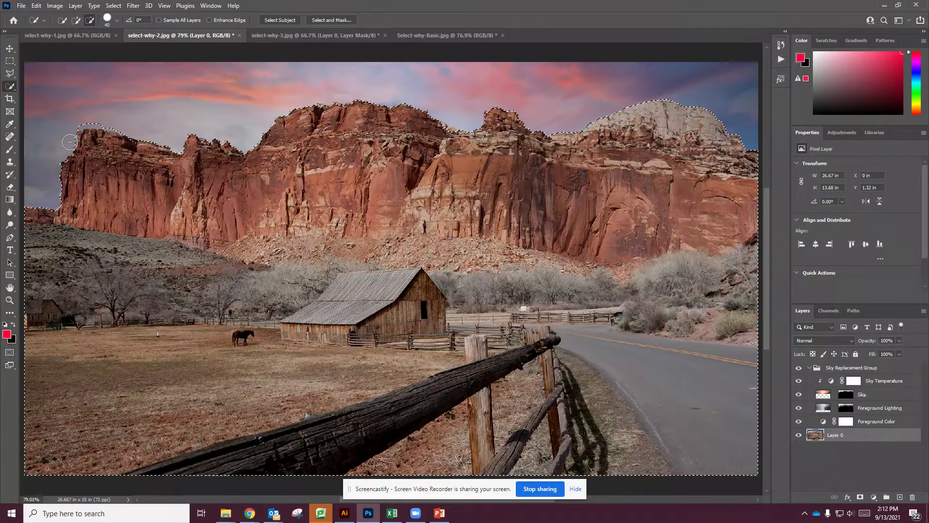
pyautogui.moveTo(72, 141)
pyautogui.mouseDown()
pyautogui.moveTo(84, 114)
pyautogui.moveTo(82, 123)
pyautogui.moveTo(156, 142)
pyautogui.moveTo(138, 128)
pyautogui.moveTo(134, 147)
pyautogui.mouseUp()
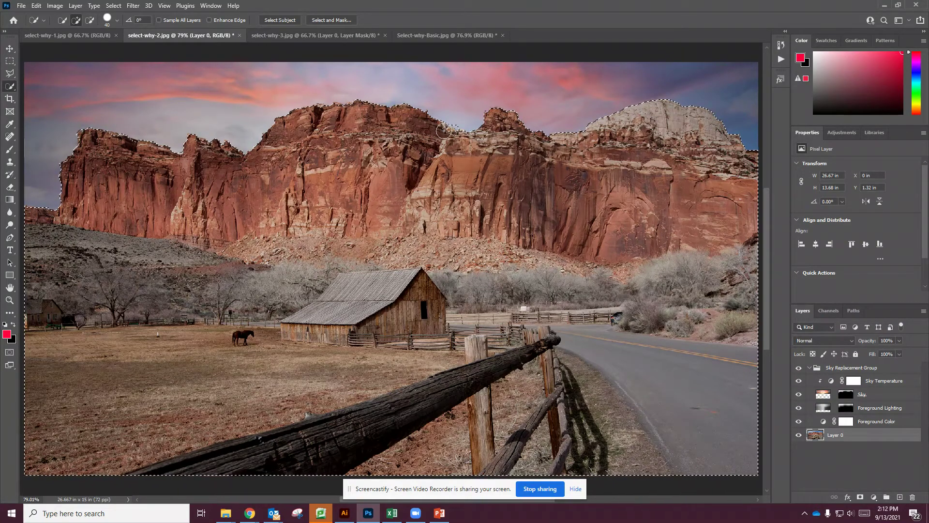
pyautogui.press('alt')
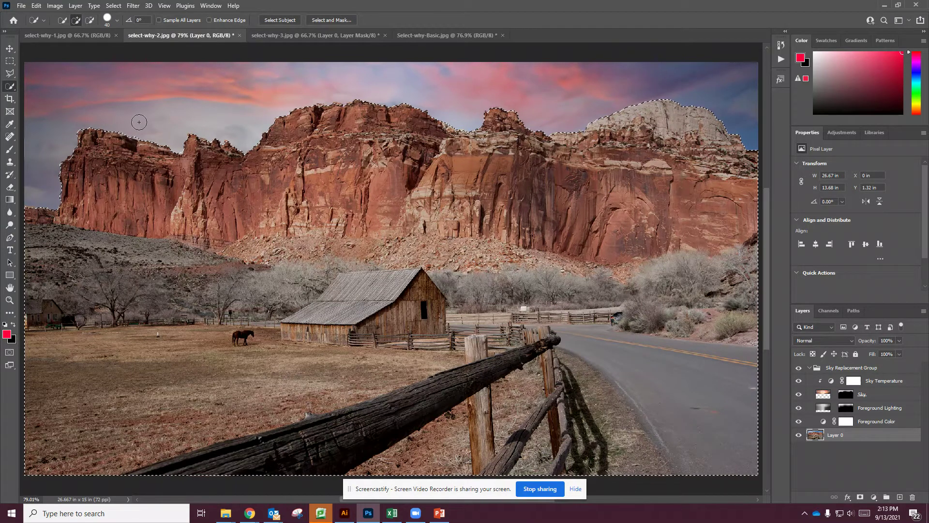
pyautogui.press('alt')
# - Add a Curves adjustment layer and drag the RGB curve to deepen and add contrast to the foreground
pyautogui.click(874, 497)
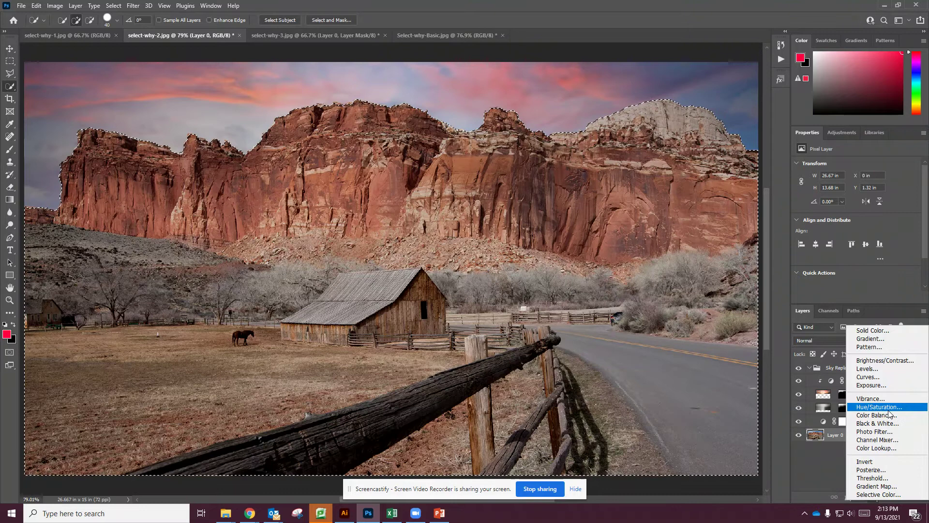
pyautogui.click(882, 379)
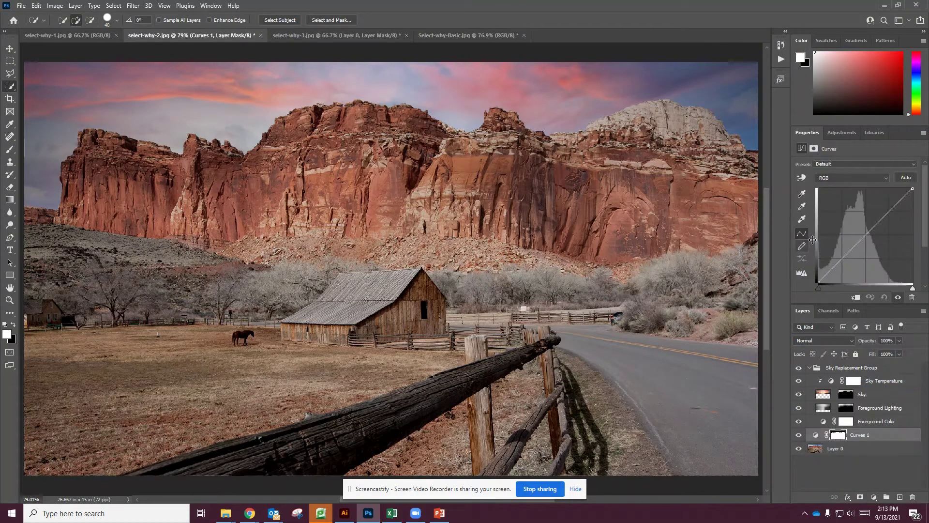
pyautogui.moveTo(861, 240); pyautogui.dragTo(849, 266)
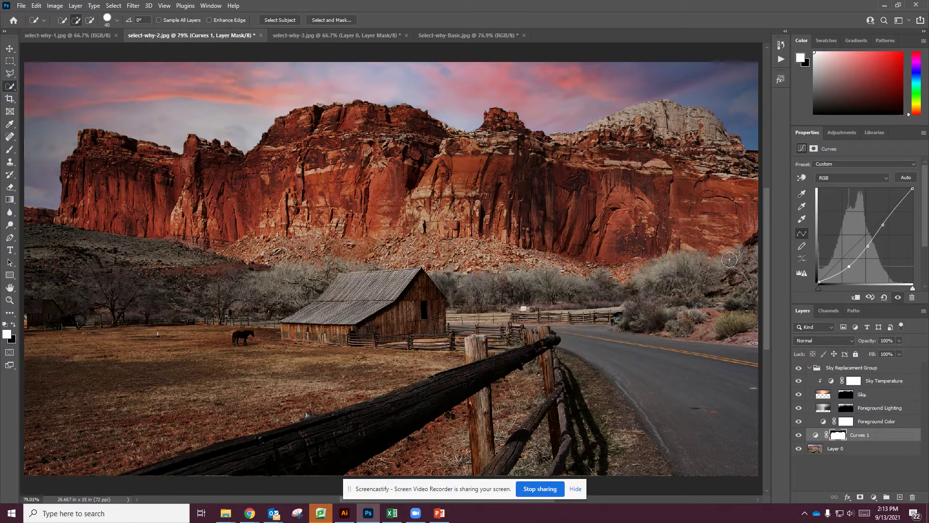
# - Collapse the Sky Replacement Group and toggle it and Curves 1 off and on to compare
pyautogui.scroll(-3, 562, 290)
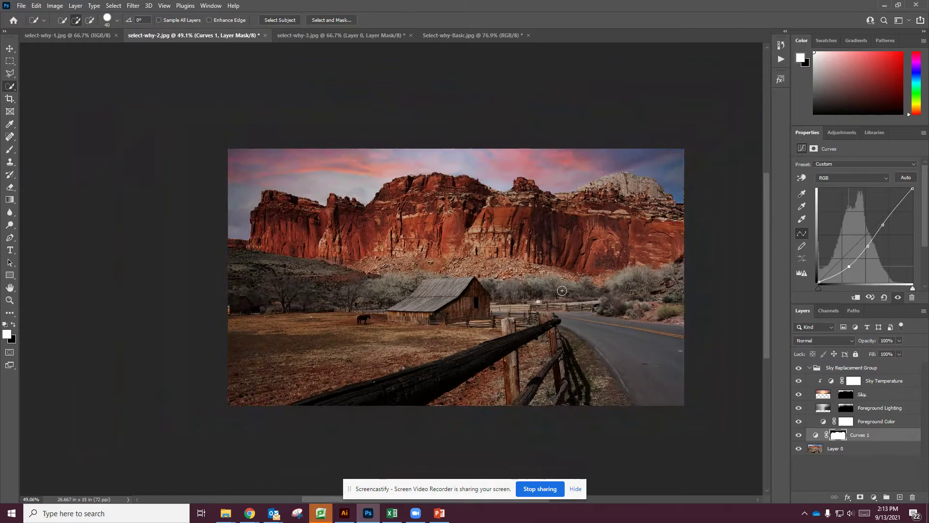
pyautogui.scroll(2, 562, 290)
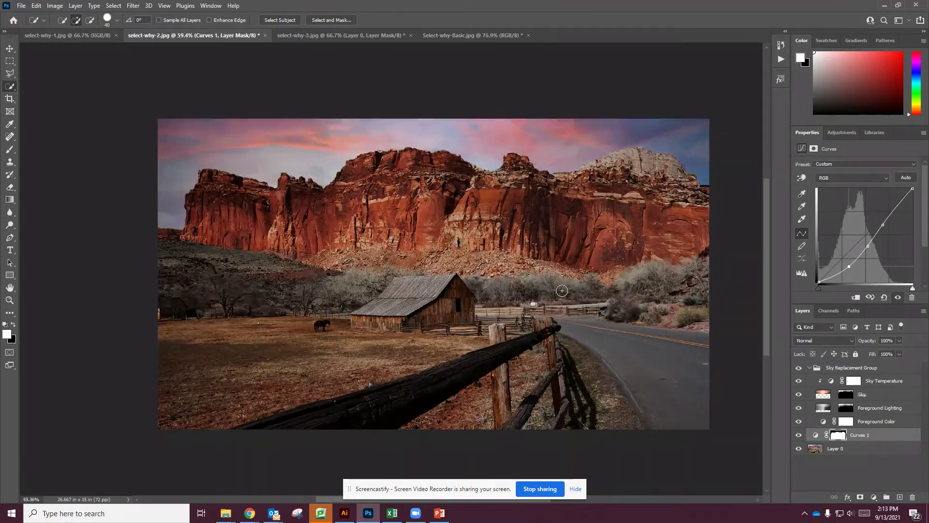
pyautogui.click(808, 369)
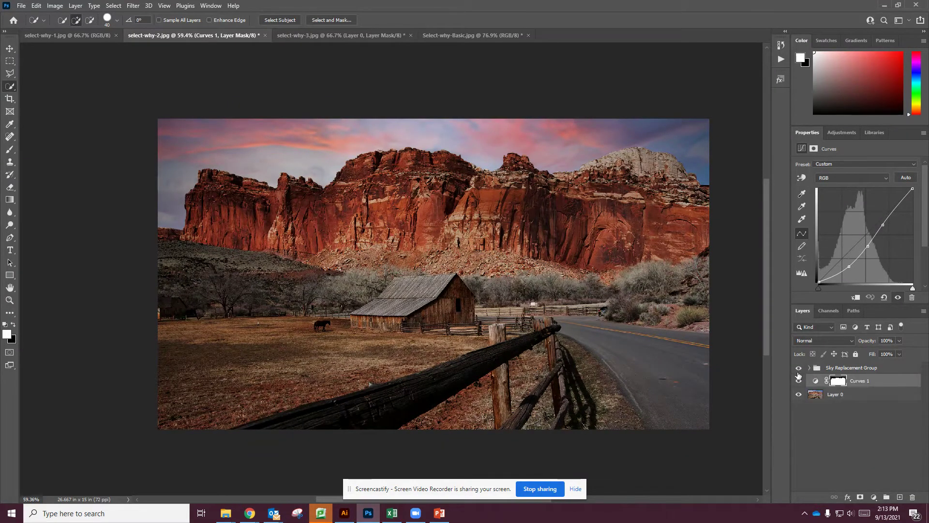
pyautogui.click(799, 368)
pyautogui.click(798, 381)
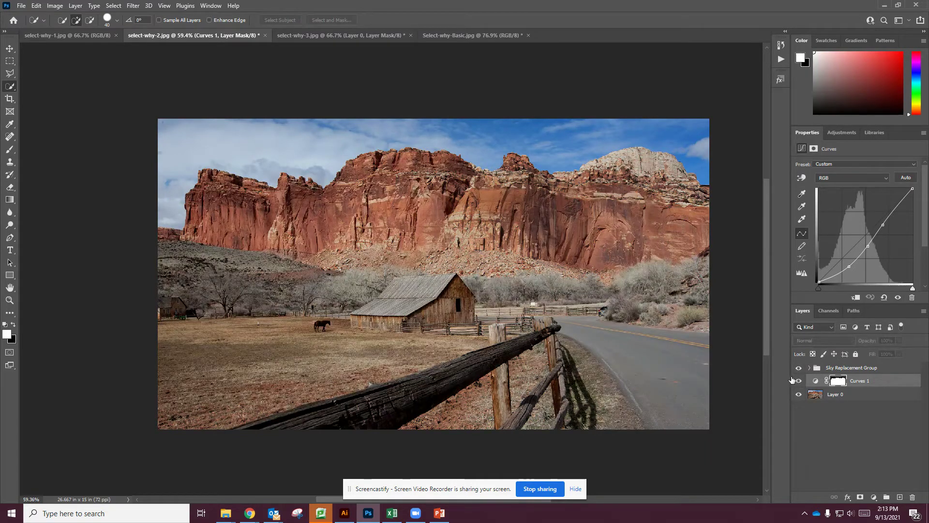
pyautogui.click(799, 380)
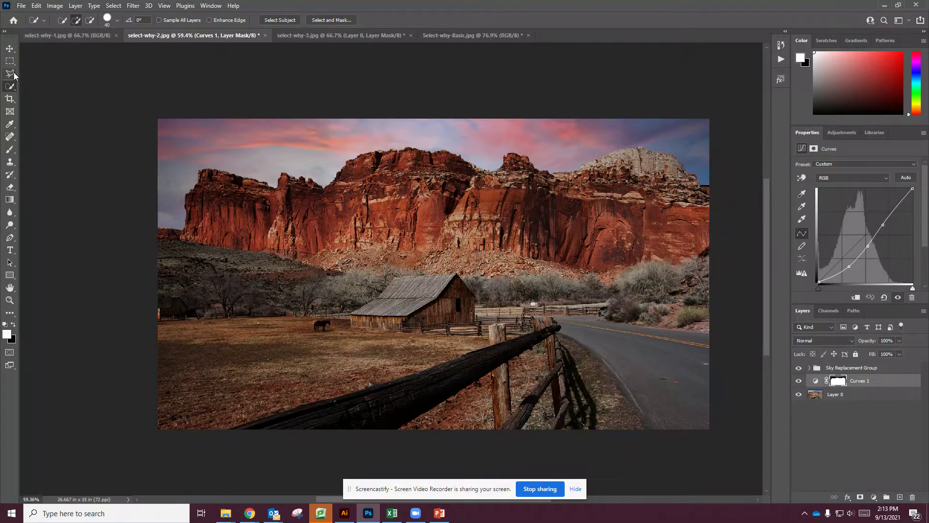
# - Zoom in and lasso around the dark parked car, Shift-adding its bottom edge
pyautogui.moveTo(14, 75); pyautogui.dragTo(39, 72)
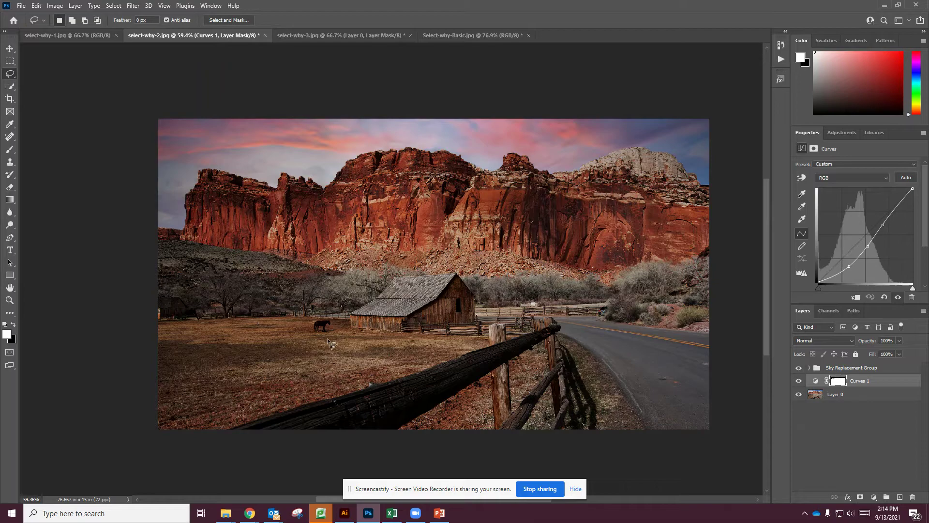
pyautogui.scroll(5, 576, 296)
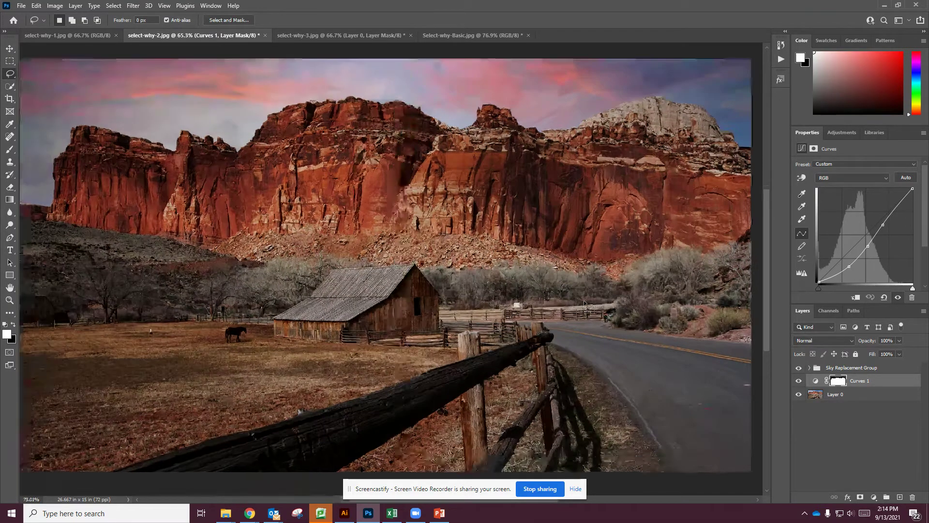
pyautogui.scroll(7, 576, 297)
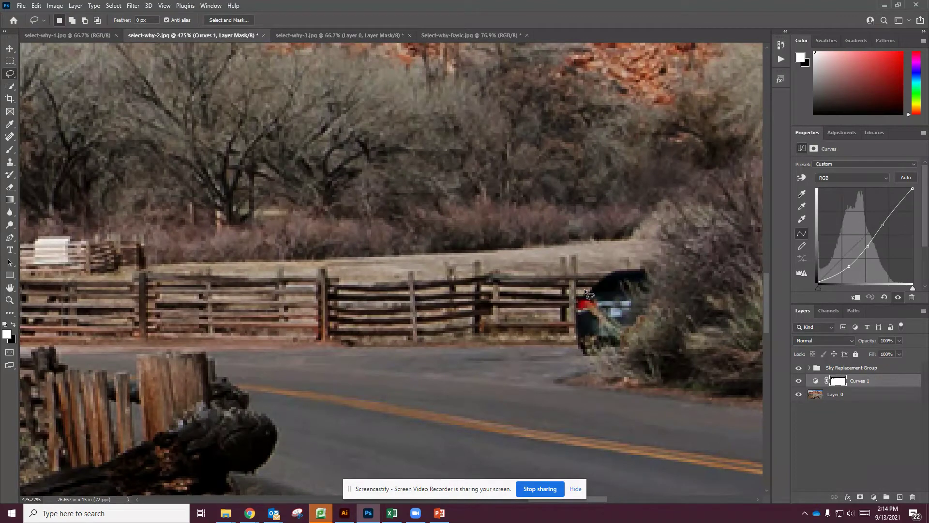
pyautogui.moveTo(579, 293); pyautogui.dragTo(573, 297)
pyautogui.moveTo(575, 343)
pyautogui.mouseDown()
pyautogui.moveTo(602, 358)
pyautogui.moveTo(632, 334)
pyautogui.mouseUp()
pyautogui.moveTo(662, 280)
pyautogui.mouseDown()
pyautogui.moveTo(664, 267)
pyautogui.moveTo(631, 267)
pyautogui.moveTo(587, 292)
pyautogui.mouseUp()
pyautogui.press('shift')
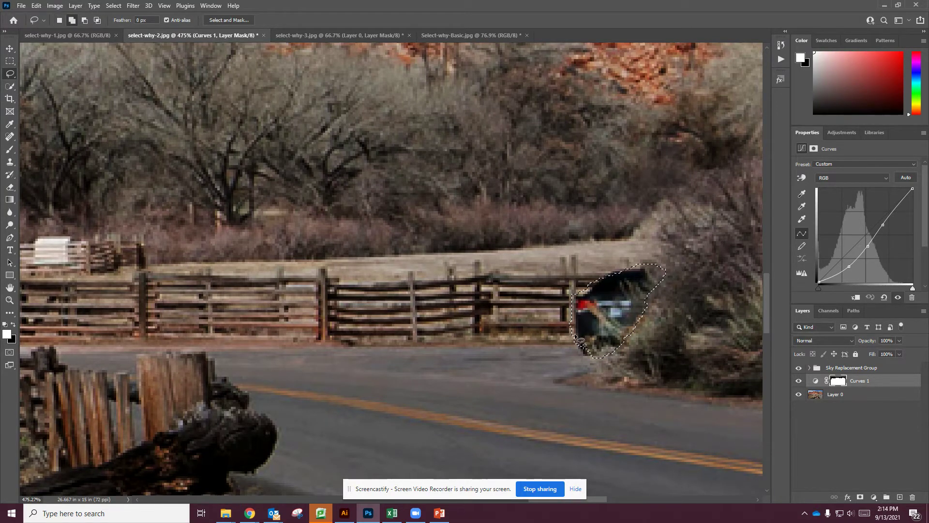
pyautogui.moveTo(579, 347)
pyautogui.mouseDown()
pyautogui.moveTo(605, 358)
pyautogui.moveTo(602, 343)
pyautogui.moveTo(577, 346)
pyautogui.mouseUp()
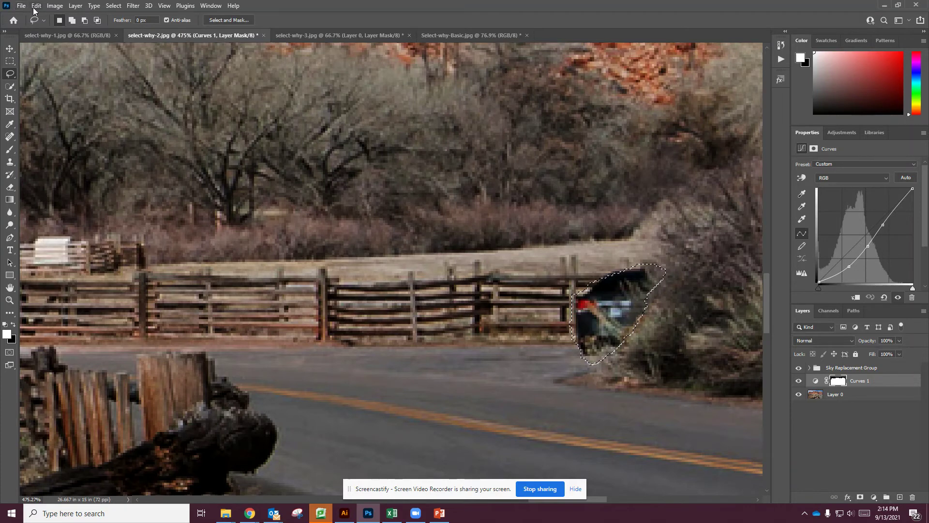
# - Content-Aware Fill the car selection on Layer 0, then fit the whole image on screen with Ctrl+0
pyautogui.click(823, 395)
pyautogui.rightClick(603, 317)
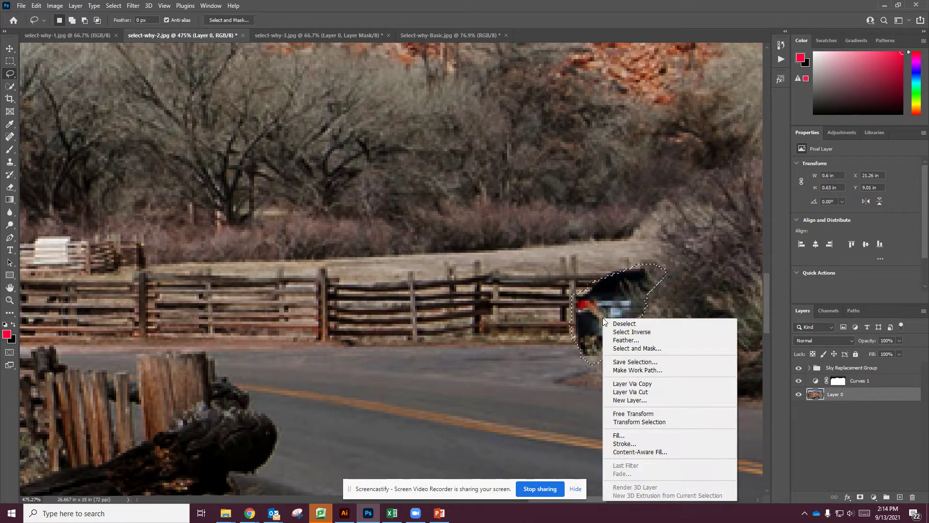
pyautogui.click(639, 437)
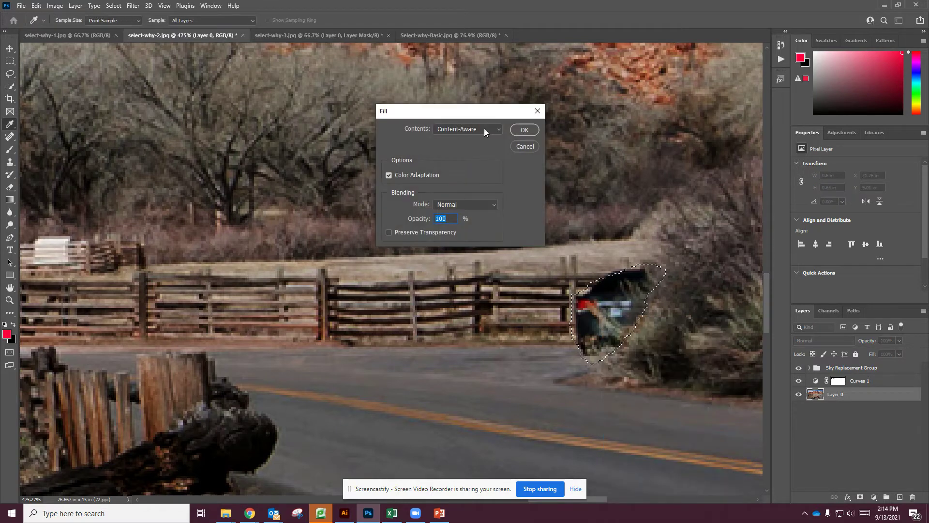
pyautogui.click(530, 131)
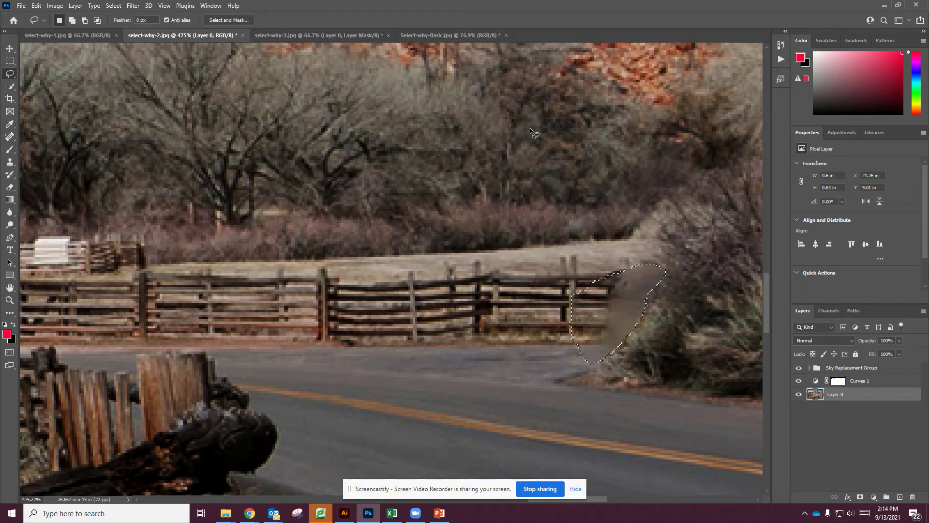
pyautogui.hotkey('ctrl', '0')
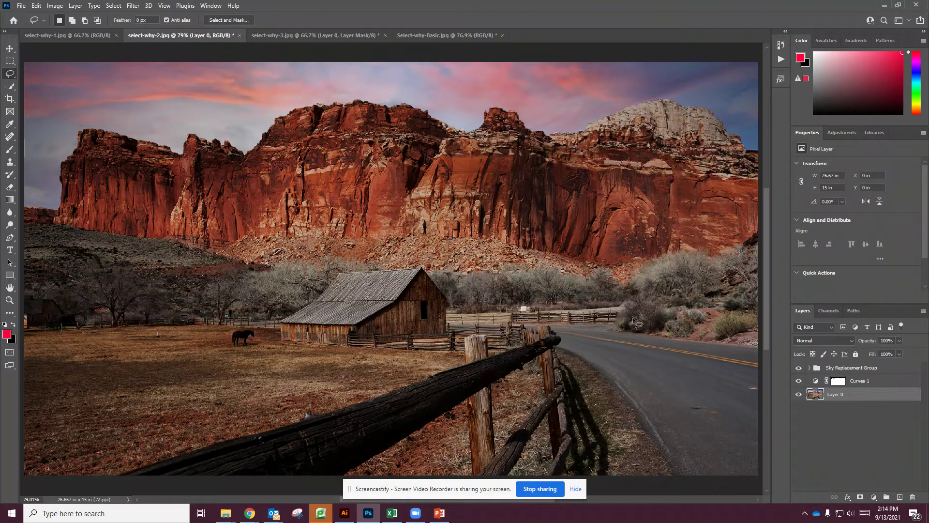
pyautogui.scroll(10, 613, 329)
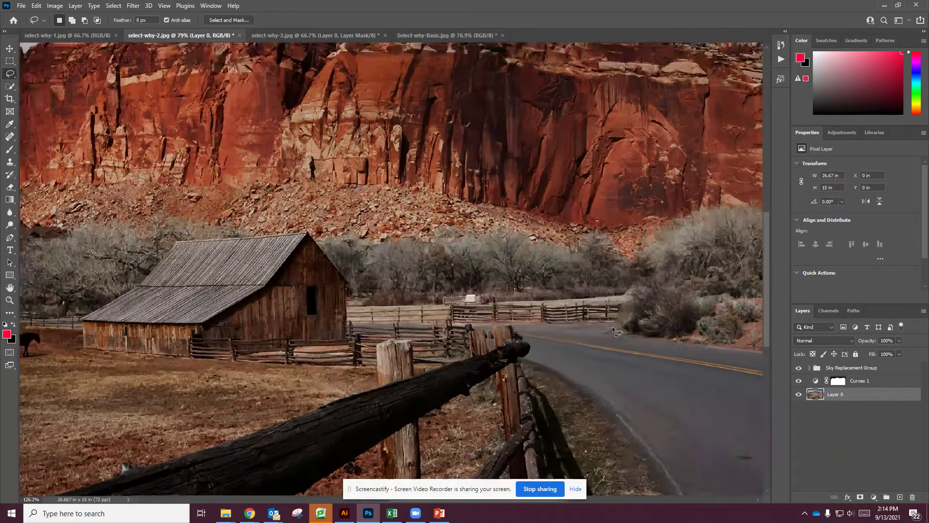
pyautogui.scroll(-10, 614, 331)
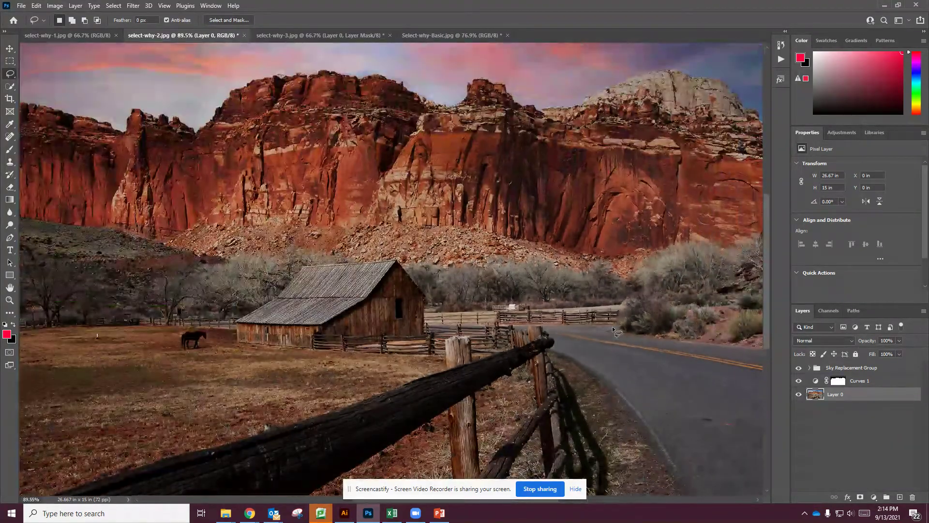
pyautogui.scroll(-3, 611, 326)
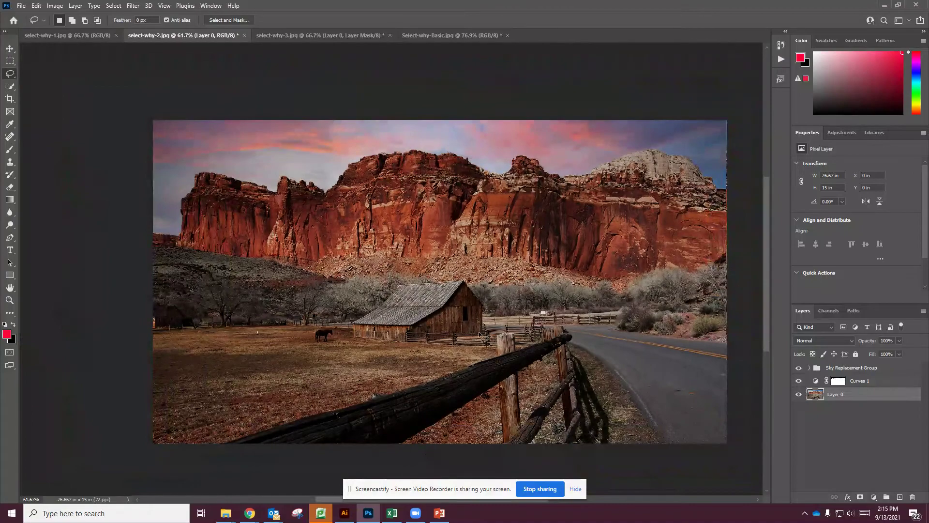
# - Lasso the white post near the horse, Content-Aware Fill it, and deselect
pyautogui.scroll(3, 257, 325)
pyautogui.scroll(4, 258, 325)
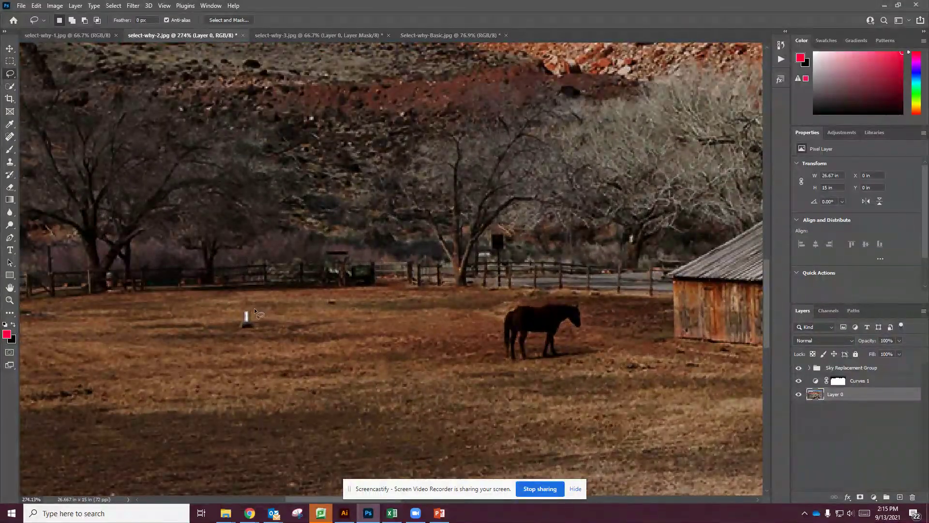
pyautogui.moveTo(239, 310)
pyautogui.mouseDown()
pyautogui.moveTo(240, 349)
pyautogui.moveTo(255, 344)
pyautogui.moveTo(246, 312)
pyautogui.mouseUp()
pyautogui.rightClick(243, 323)
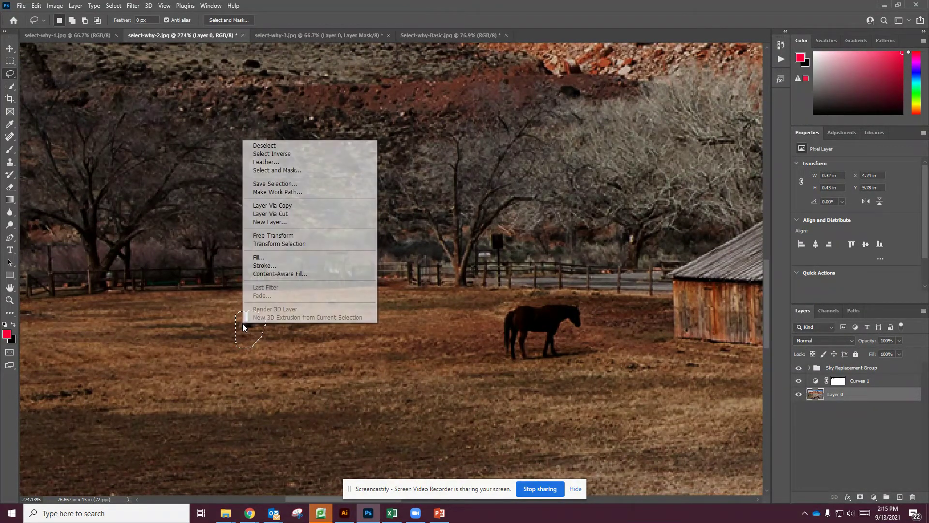
pyautogui.click(279, 258)
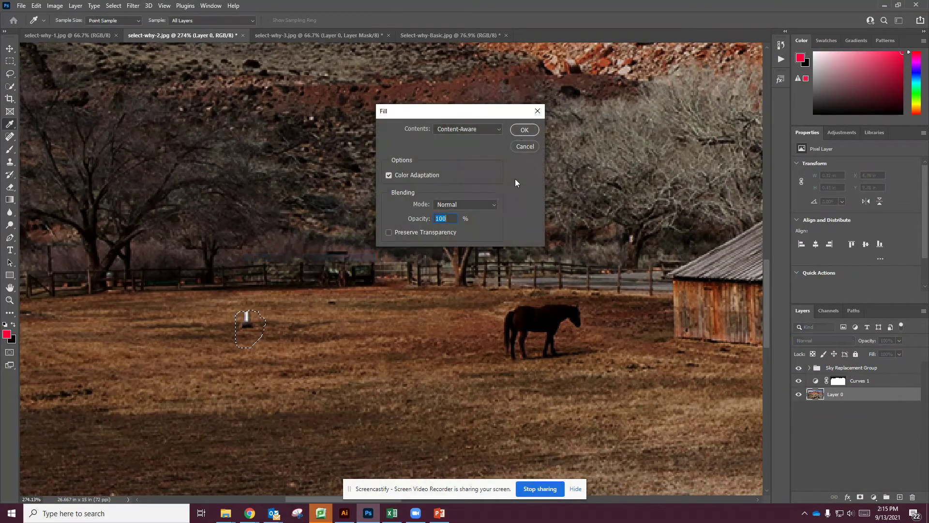
pyautogui.click(523, 129)
pyautogui.hotkey('ctrl', 'd')
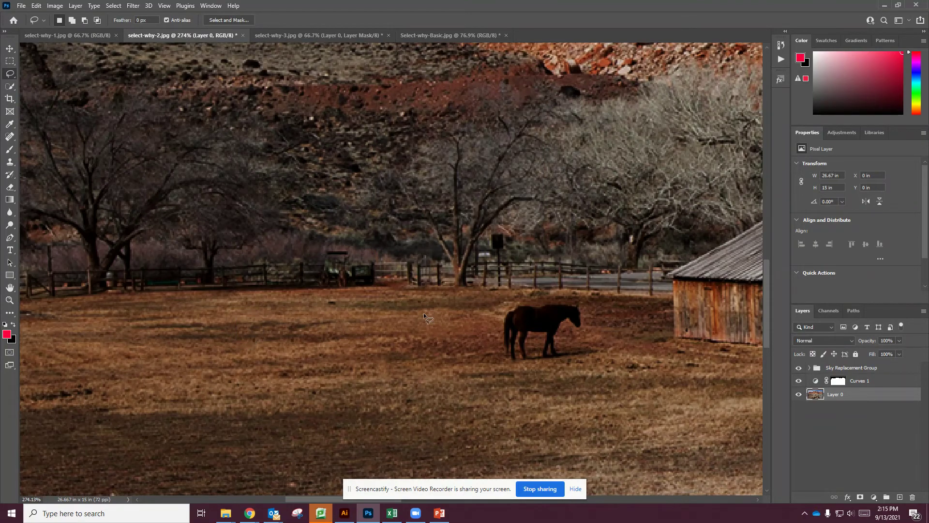